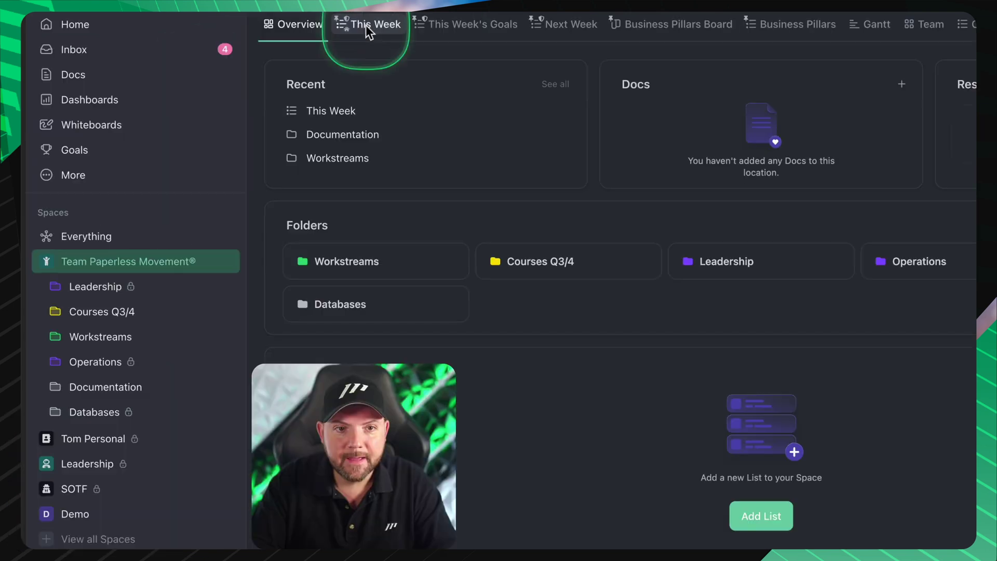
pyautogui.click(368, 30)
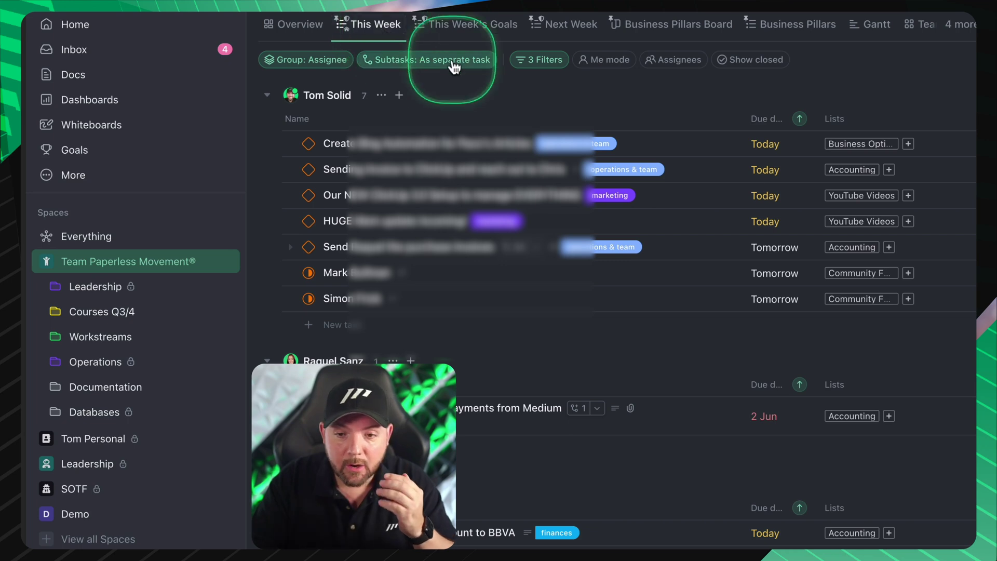
pyautogui.scroll(-5, 674, 283)
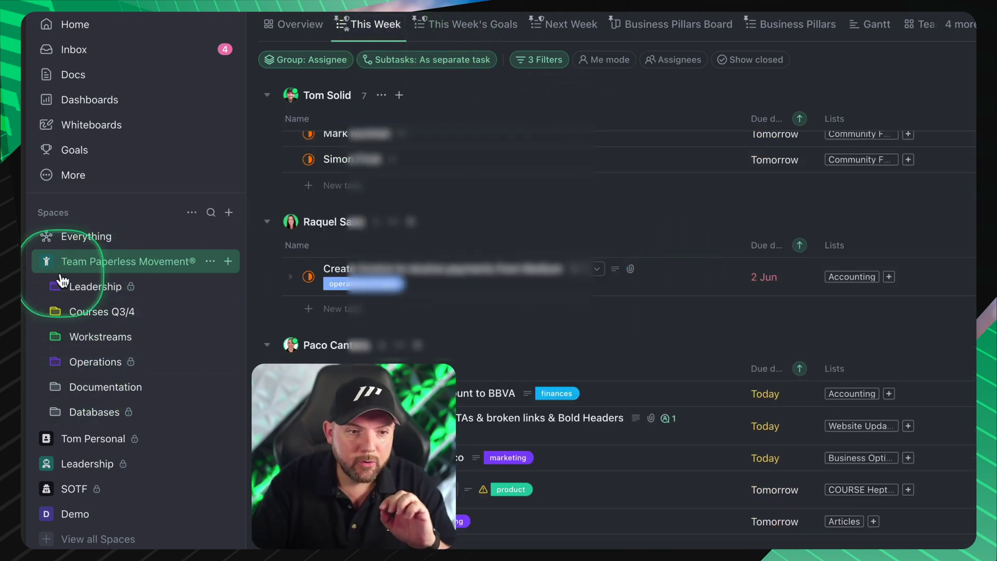
pyautogui.click(86, 289)
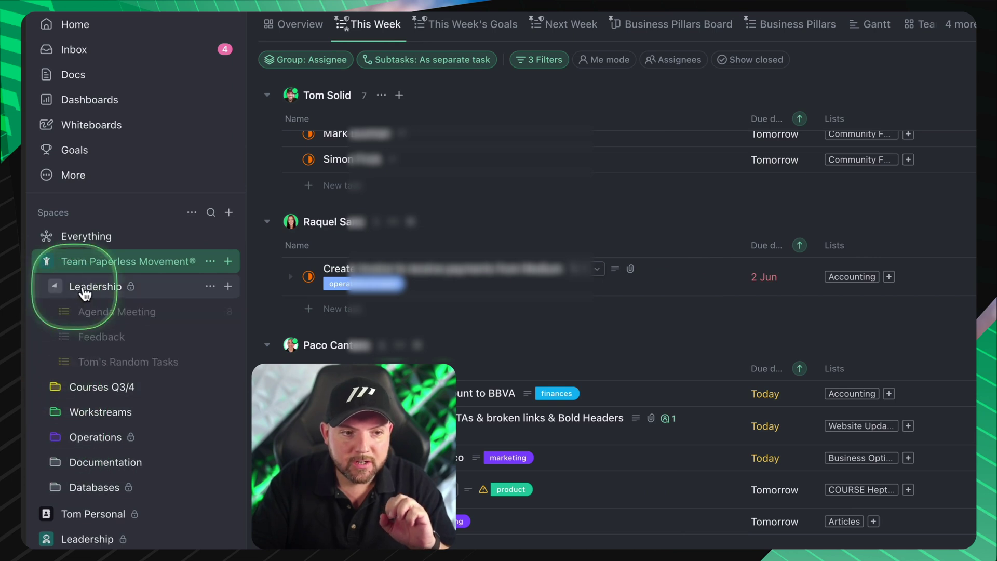
pyautogui.click(56, 287)
pyautogui.click(57, 312)
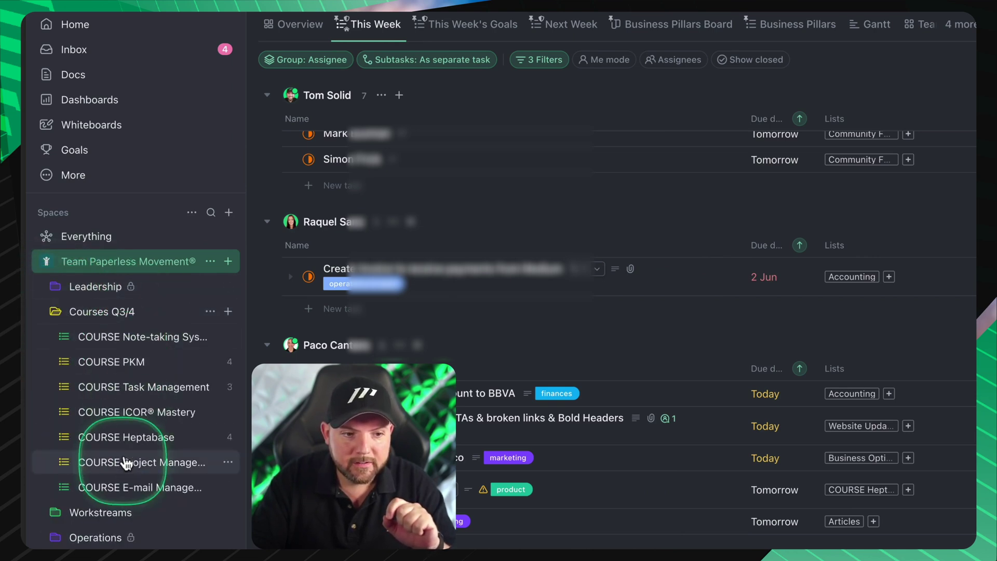
pyautogui.click(58, 312)
pyautogui.click(55, 338)
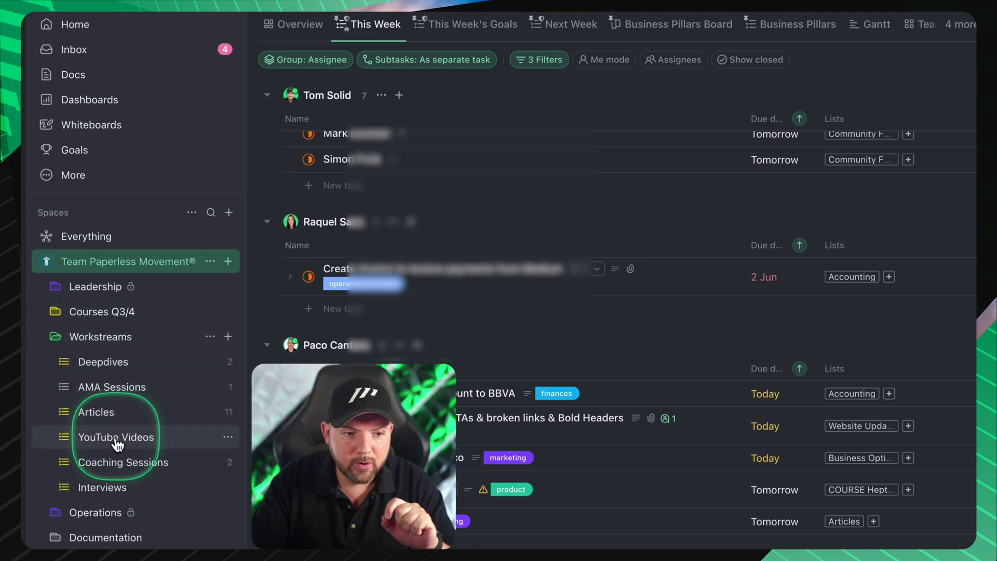
pyautogui.click(56, 336)
pyautogui.click(55, 361)
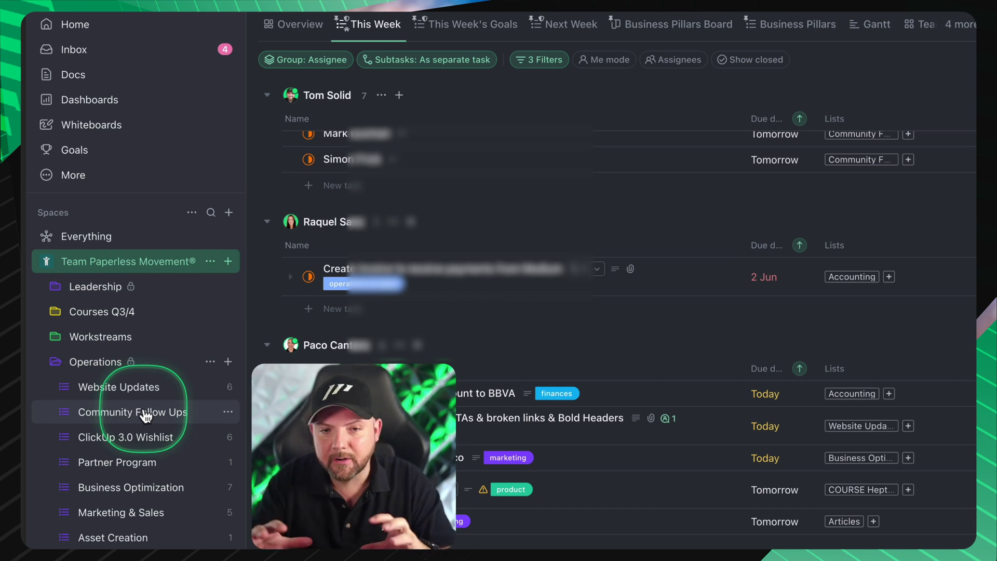
pyautogui.click(94, 264)
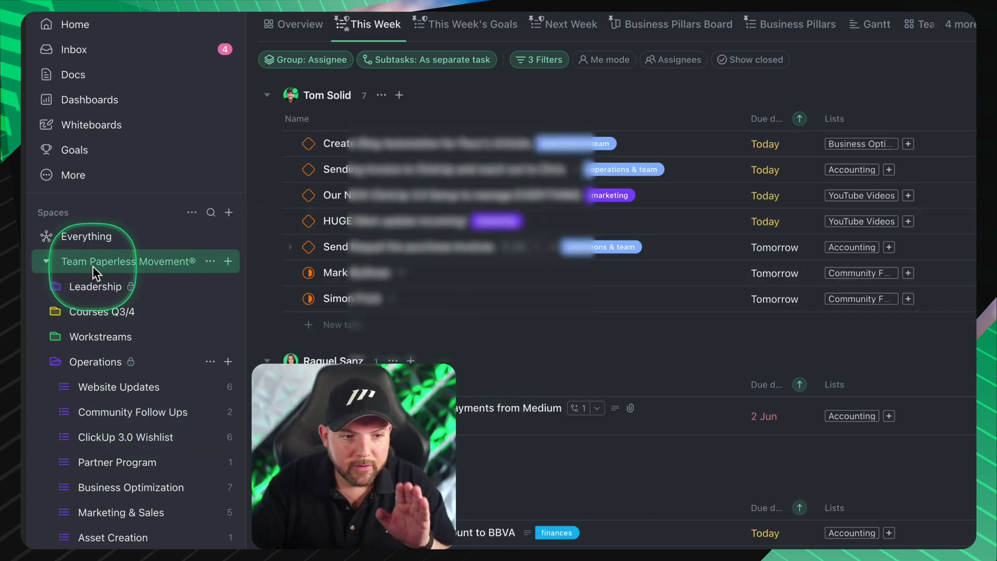
pyautogui.click(55, 361)
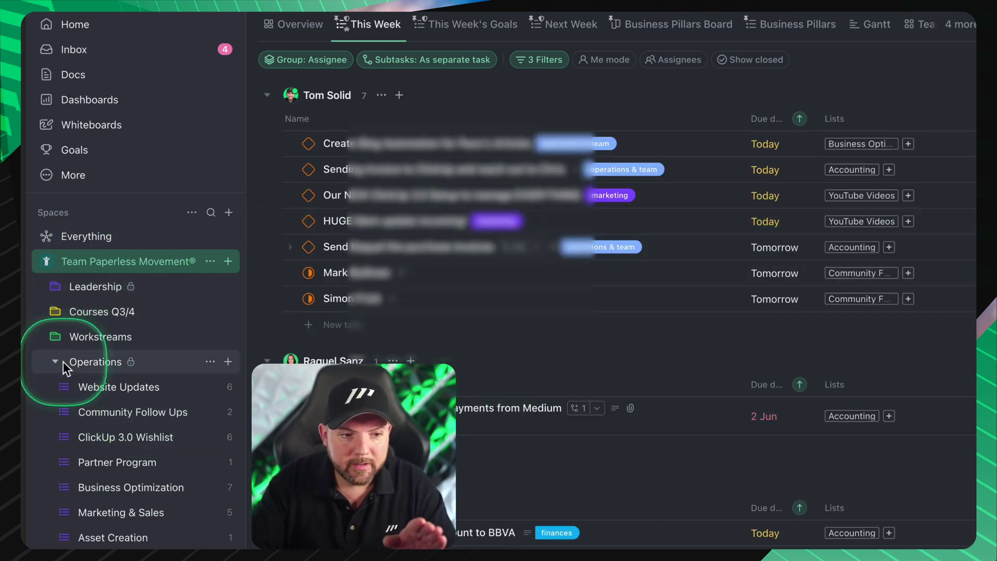
# Step: View the Courses Q3/4 list progress, then collapse that folder and expand Workstreams in the sidebar
pyautogui.click(87, 313)
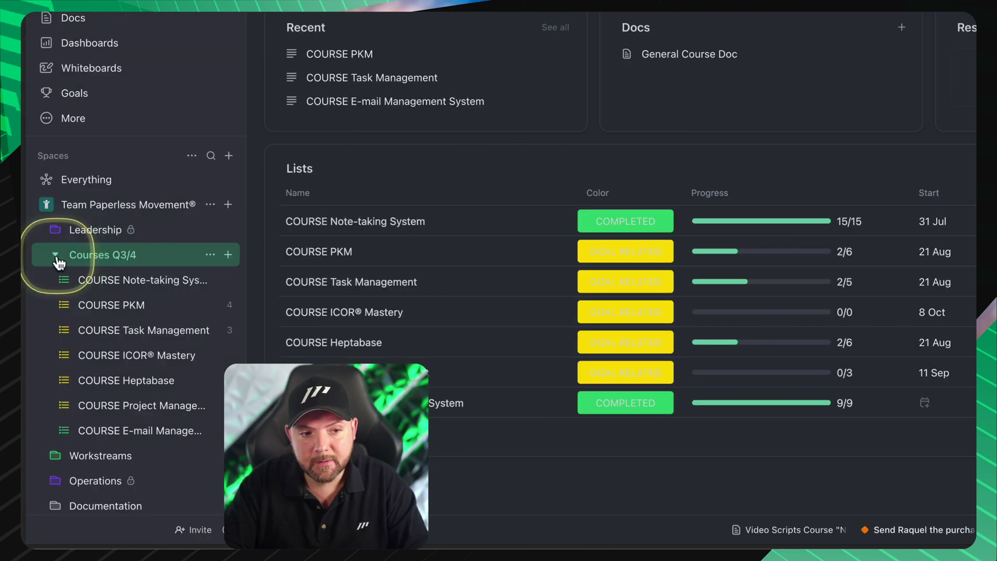
pyautogui.click(55, 256)
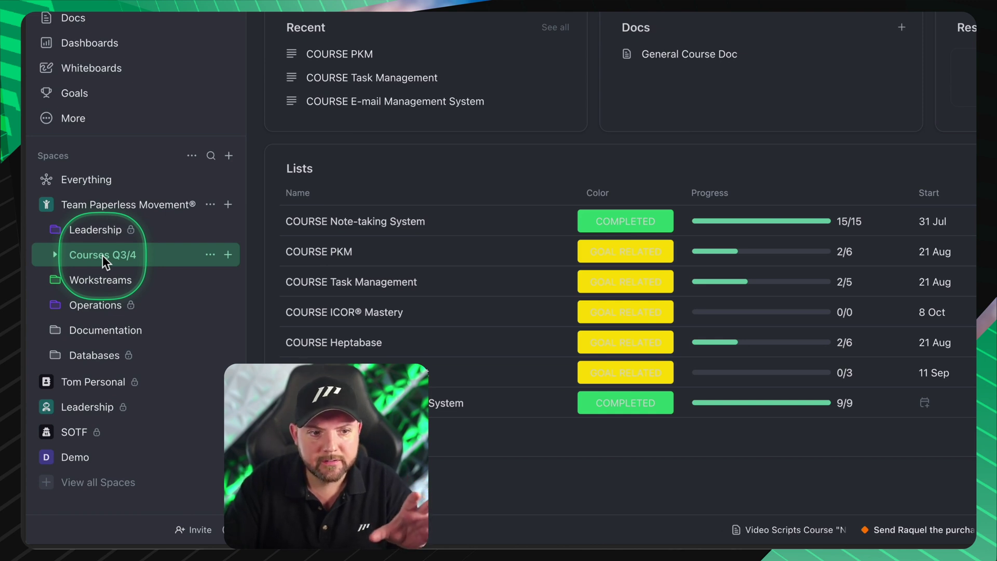
pyautogui.click(55, 280)
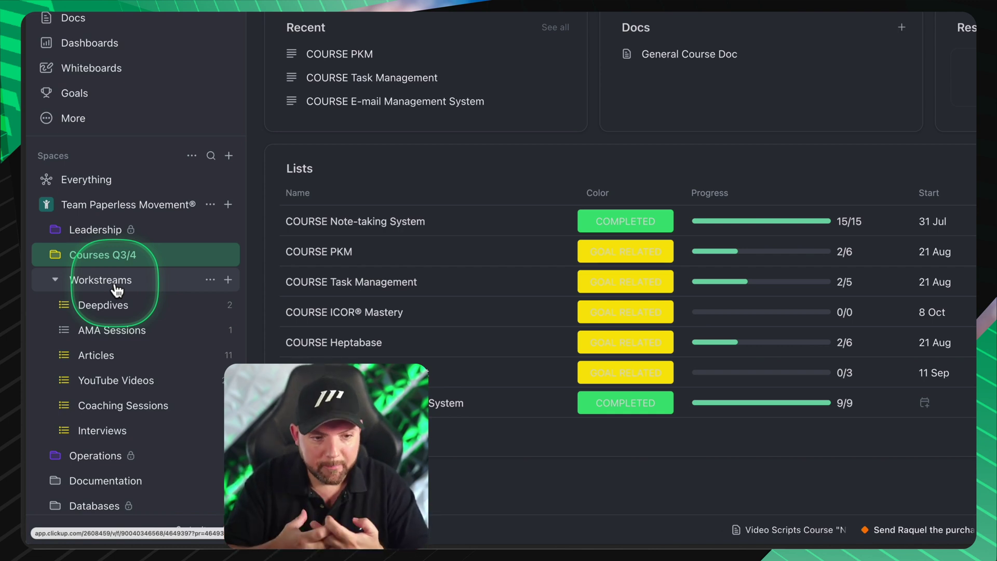
# Step: Open the YouTube Videos list under Workstreams
pyautogui.click(136, 389)
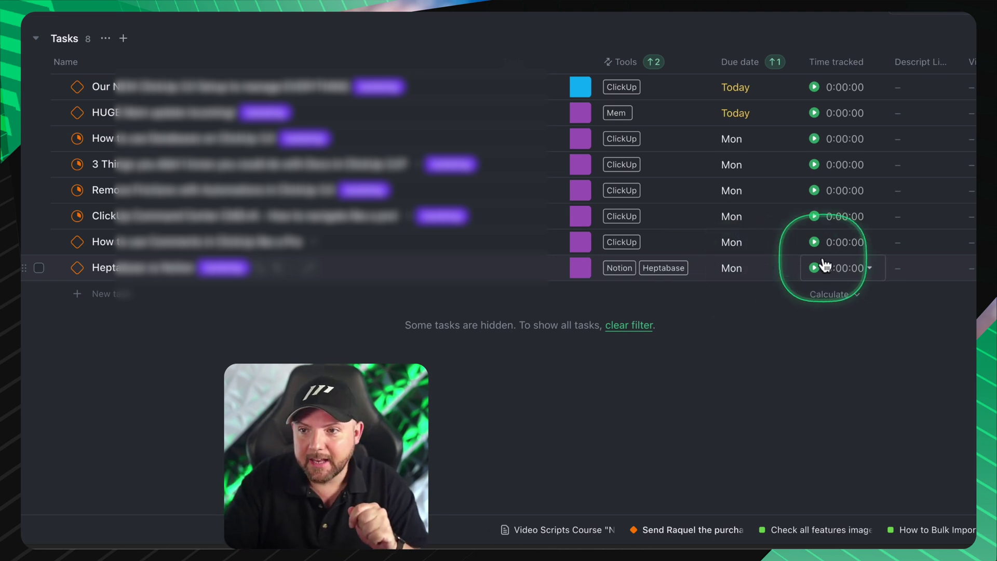
pyautogui.hscroll(3, 822, 263)
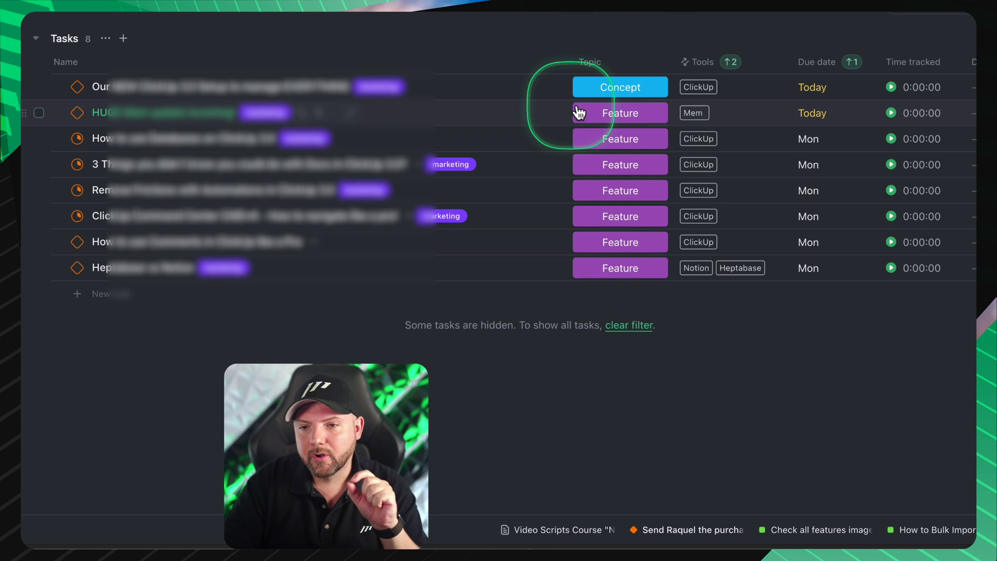
# Step: Follow the Mem update task's linked Mem tool to its related article about Mem's note-taking app
pyautogui.click(701, 114)
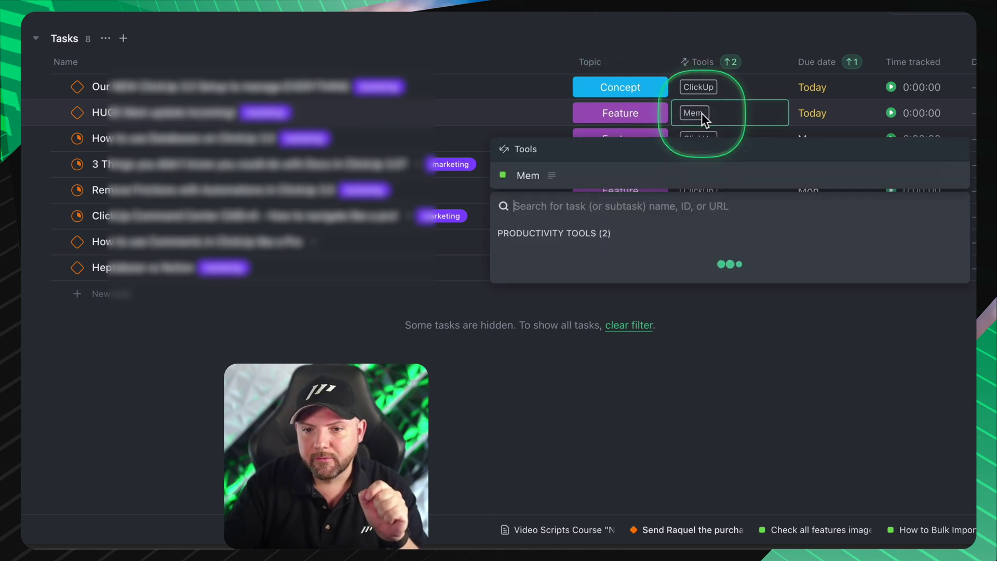
pyautogui.click(530, 177)
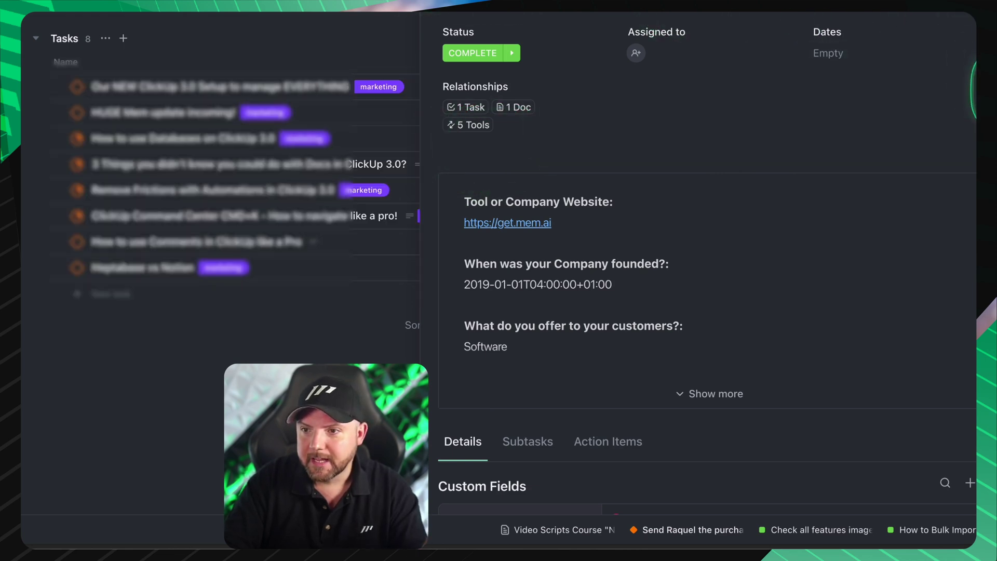
pyautogui.click(950, 136)
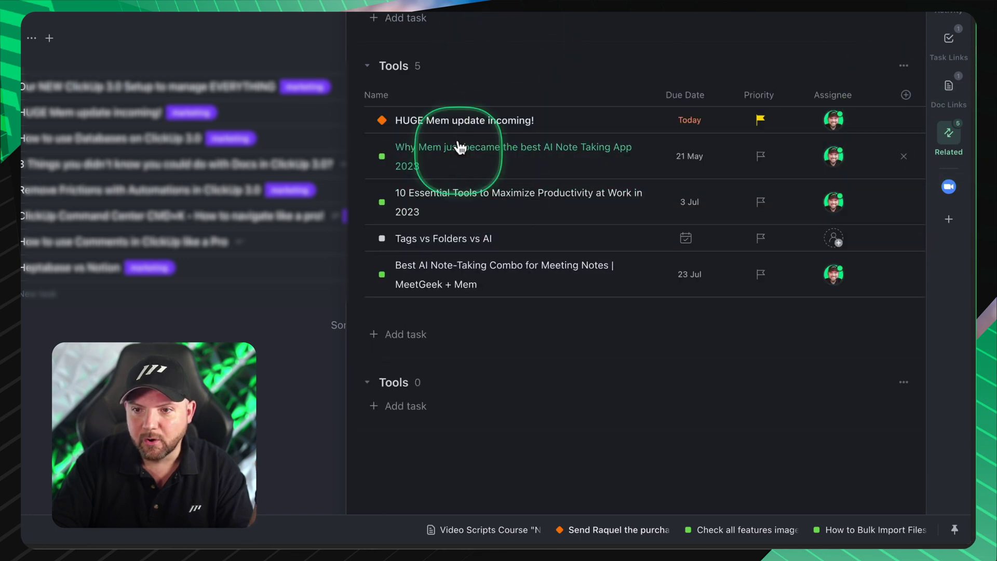
pyautogui.click(558, 166)
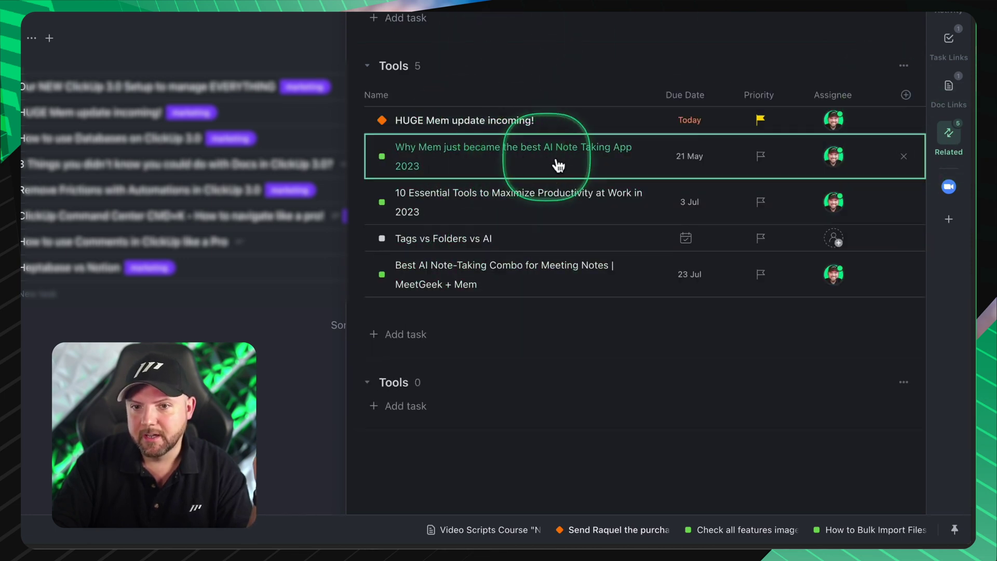
# Step: Scroll through the Mem article task, then close it to return to the YouTube Videos list
pyautogui.scroll(-5, 541, 400)
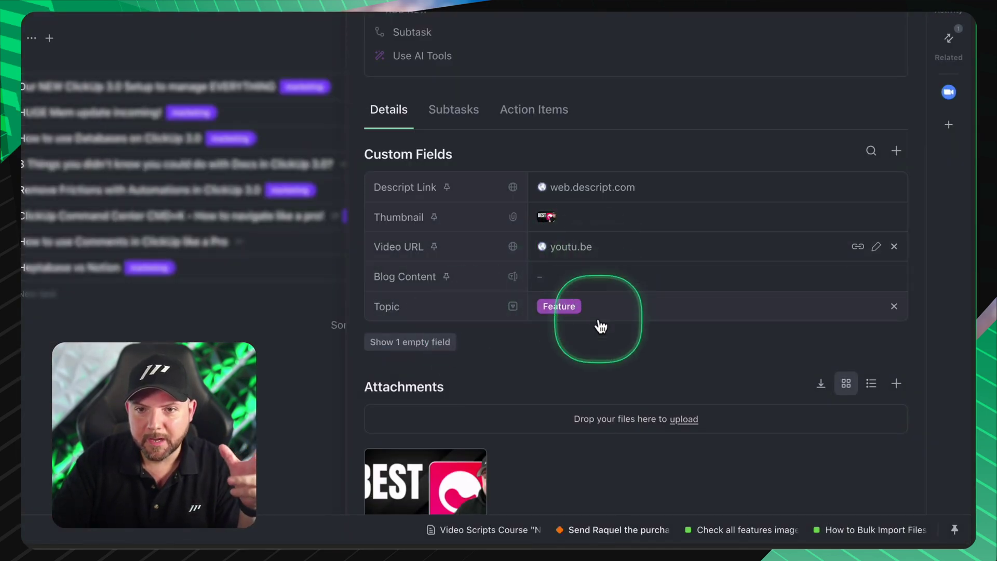
pyautogui.scroll(4, 601, 326)
pyautogui.scroll(-2, 569, 421)
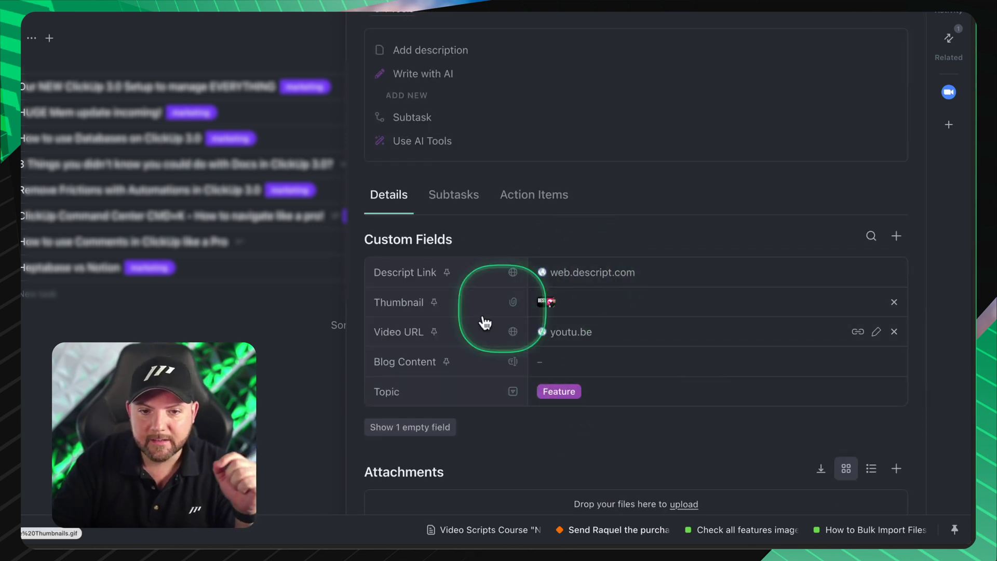
pyautogui.click(946, 58)
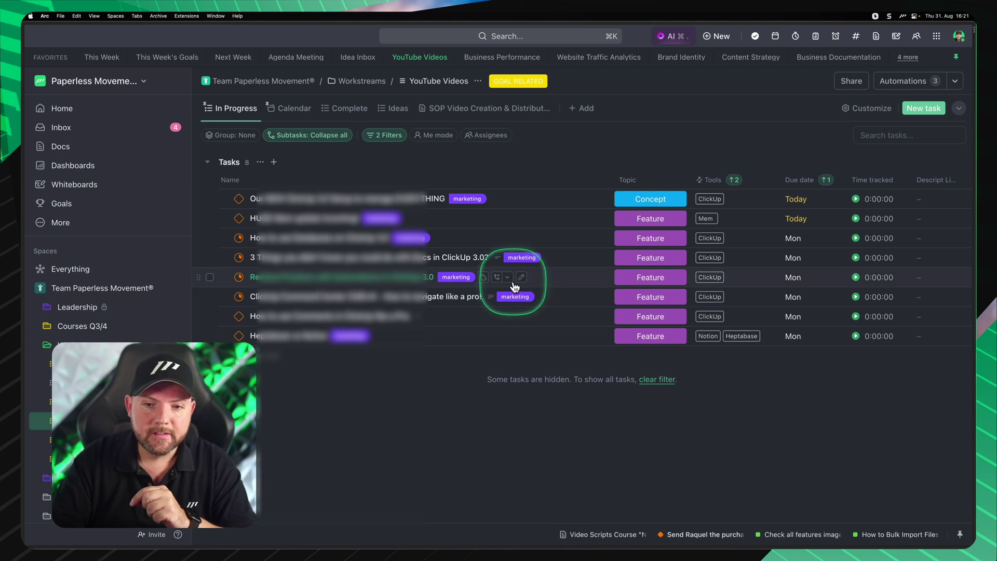
# Step: In Team Paperless Movement's This Week view, tag the third task with the marketing label
pyautogui.click(96, 292)
pyautogui.click(280, 109)
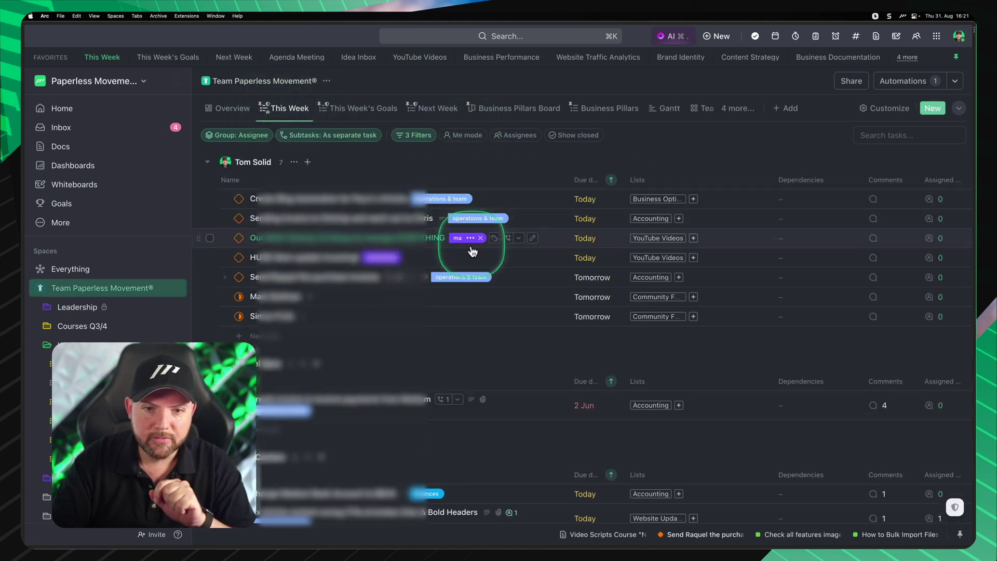
pyautogui.click(474, 240)
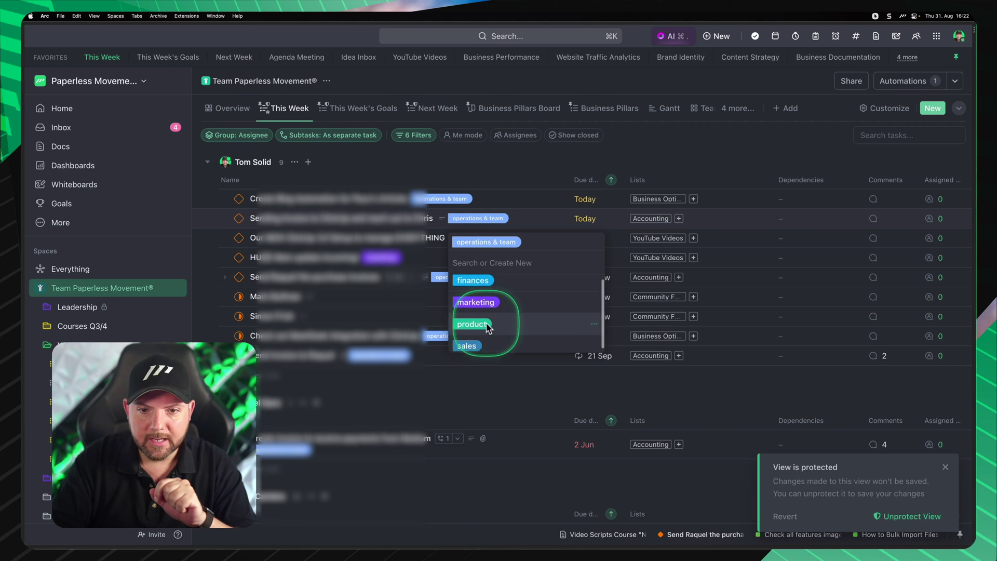
pyautogui.scroll(1, 533, 342)
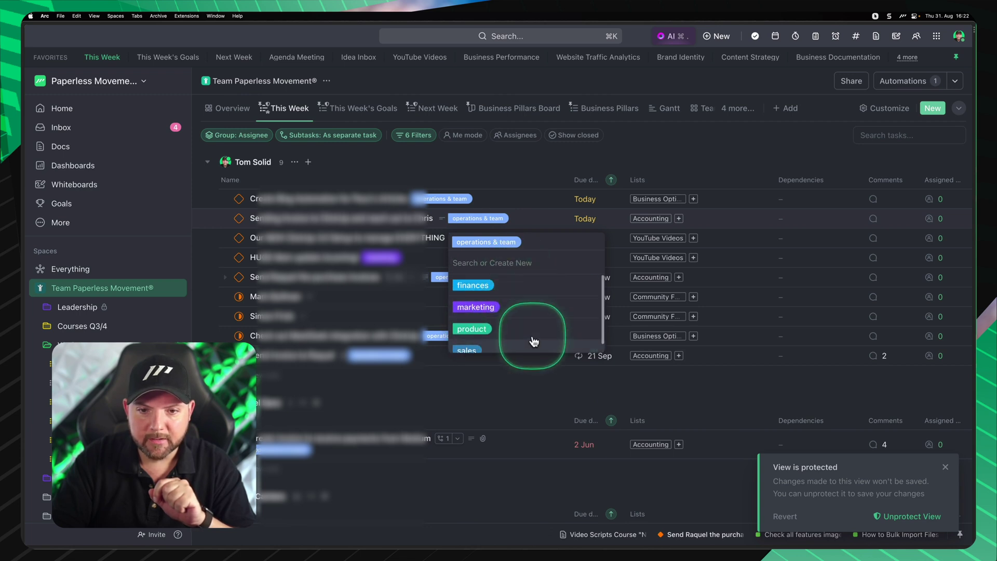
pyautogui.click(527, 307)
pyautogui.click(506, 183)
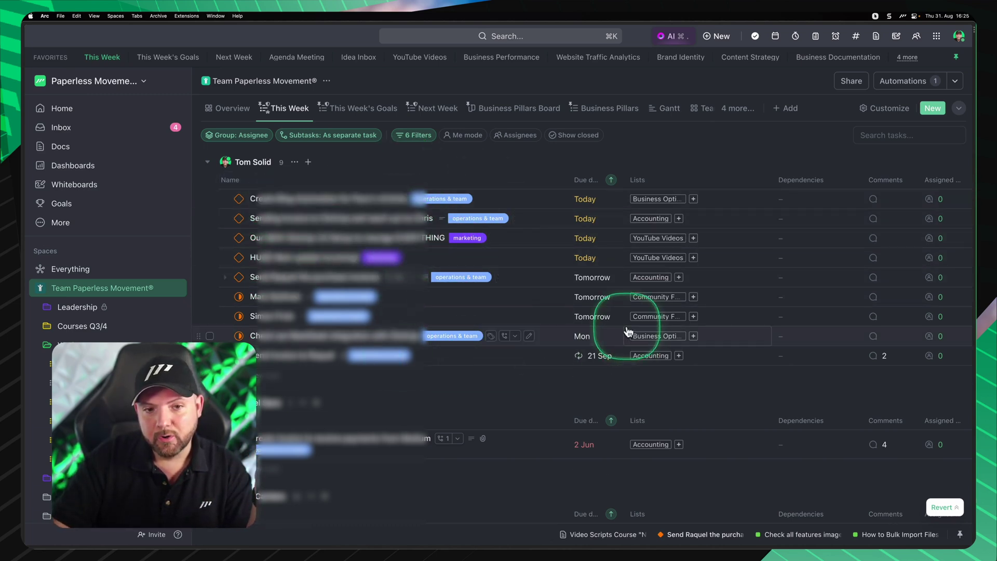
# Step: Check the This Week's Goals and Next Week views, then open a Tomorrow task's due-date calendar
pyautogui.click(347, 110)
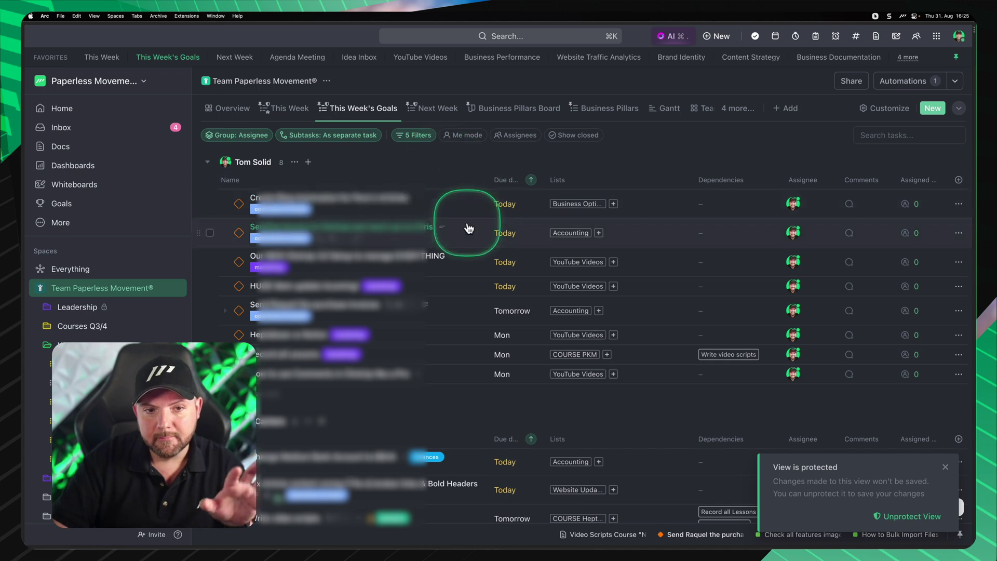
pyautogui.click(421, 110)
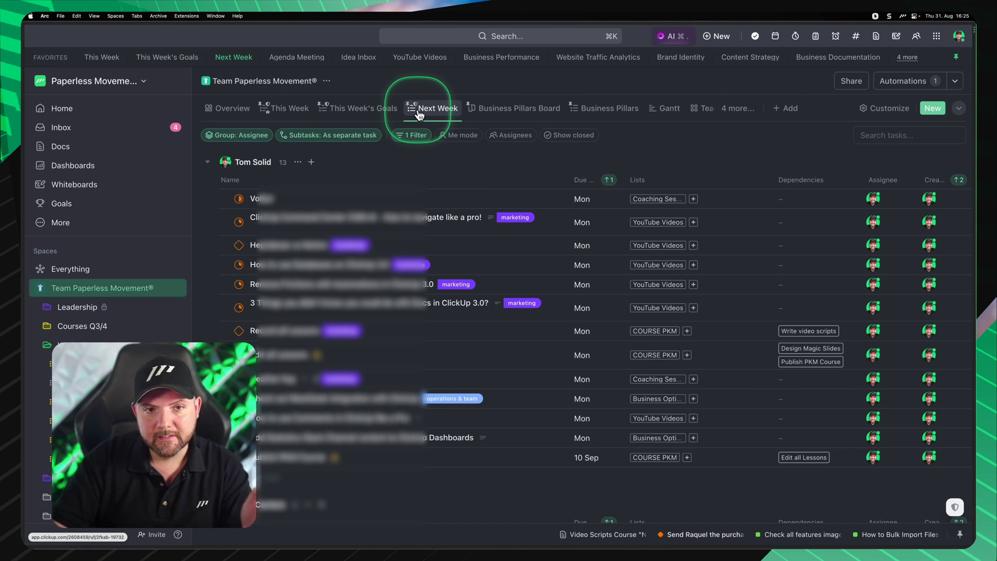
pyautogui.click(271, 108)
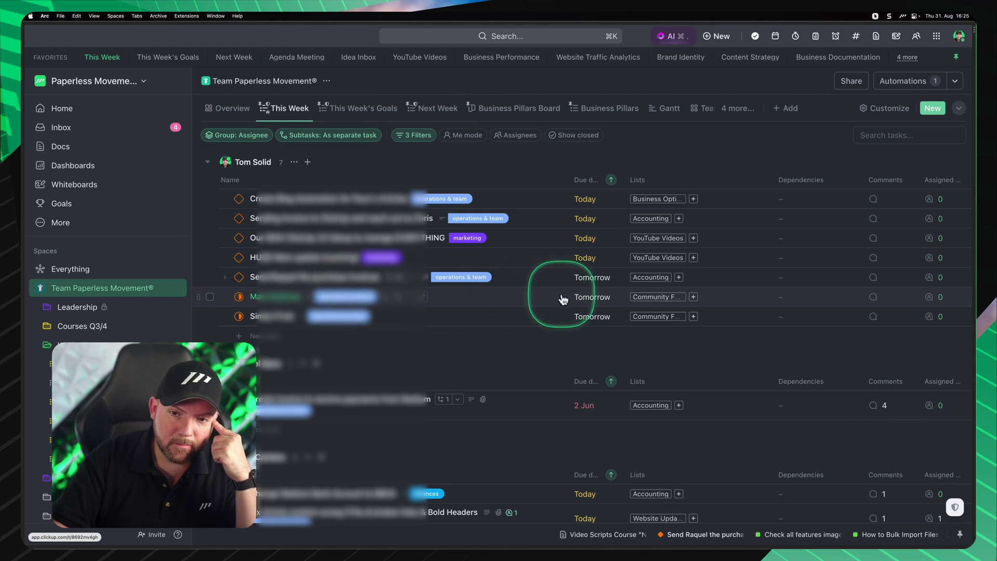
pyautogui.click(592, 297)
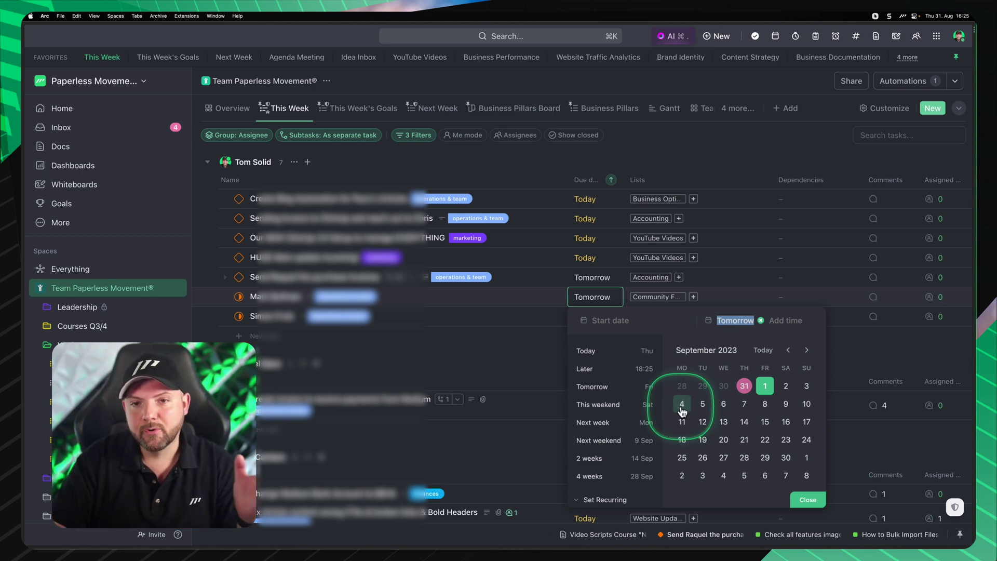
# Step: Close the date picker without changing the Tomorrow due date
pyautogui.click(482, 357)
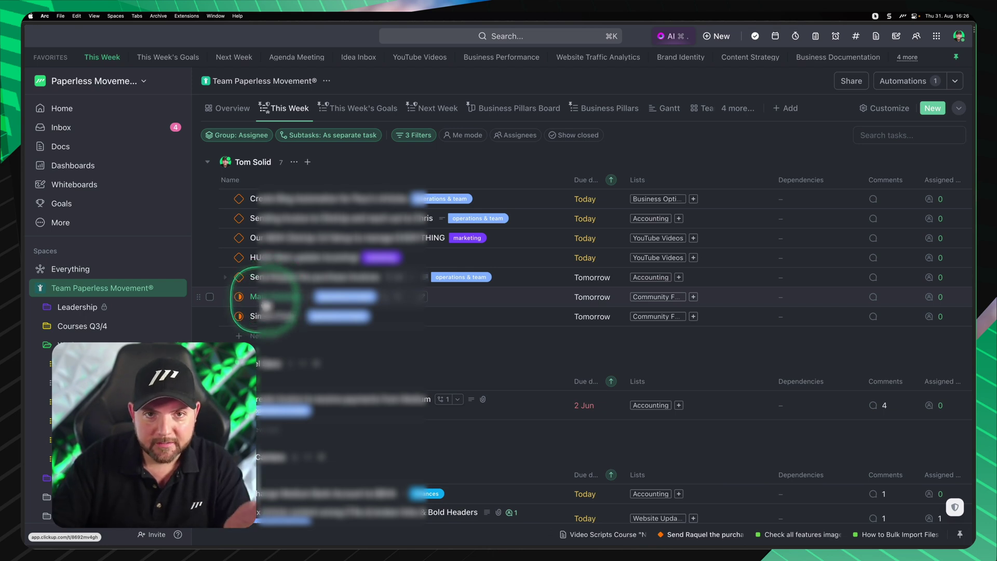
pyautogui.click(421, 115)
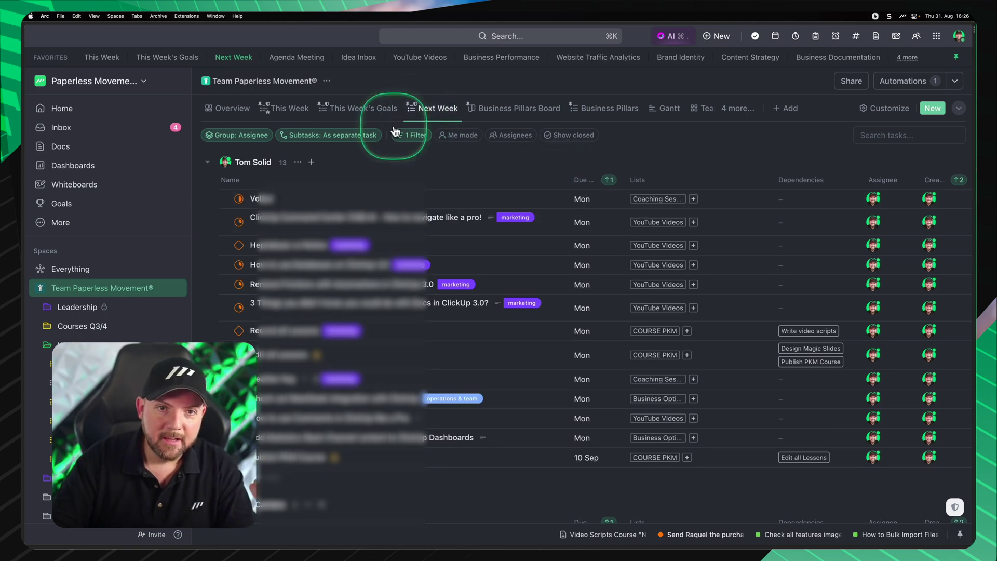
pyautogui.click(295, 111)
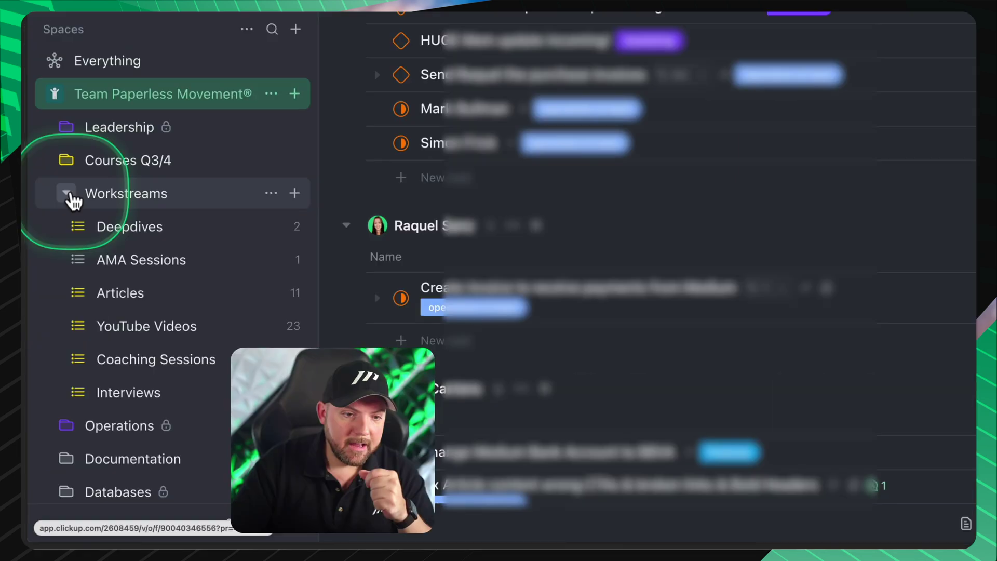
# Step: Collapse Workstreams, briefly expand the Operations folder's lists, then collapse Operations again
pyautogui.click(47, 345)
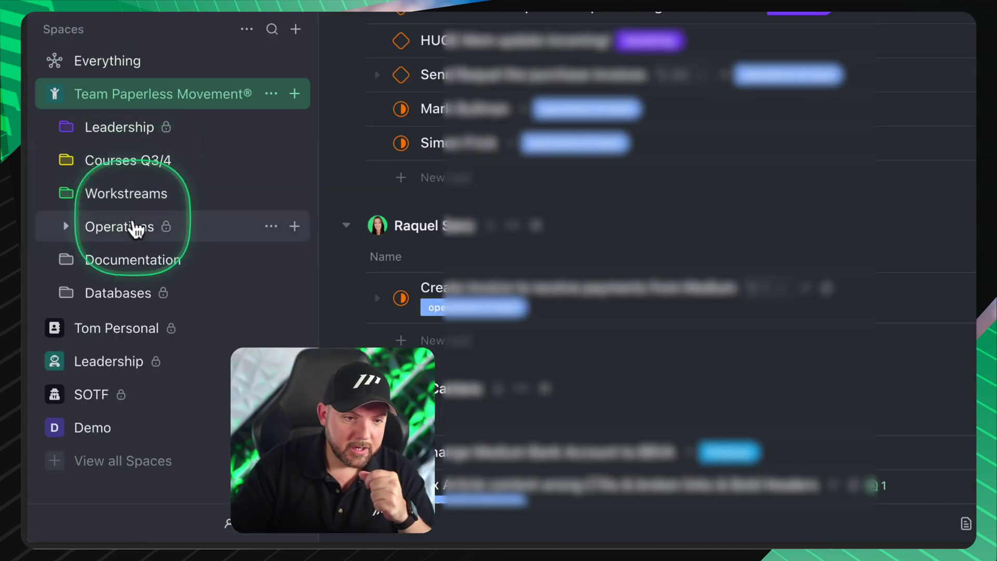
pyautogui.click(65, 228)
pyautogui.scroll(-1, 162, 313)
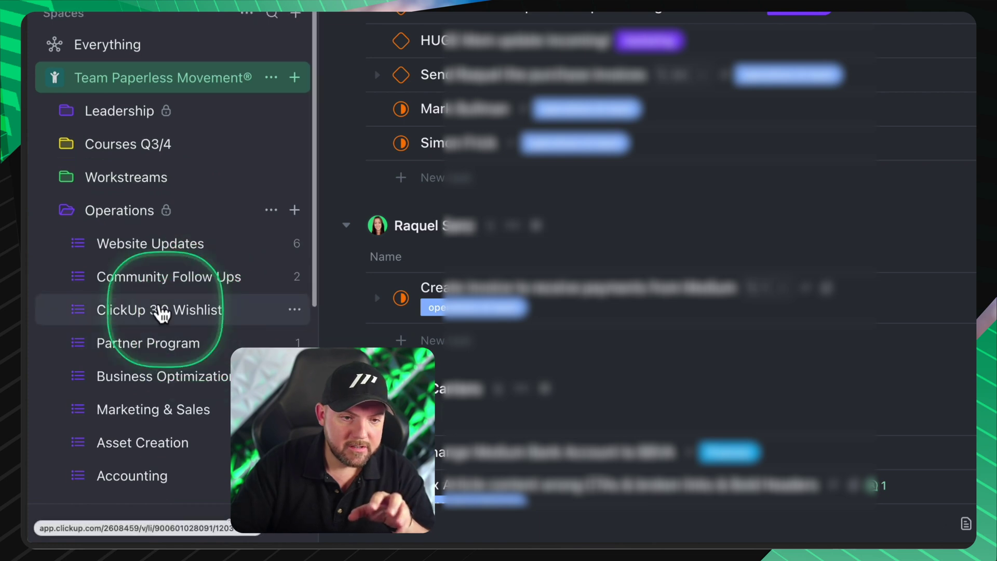
pyautogui.click(74, 213)
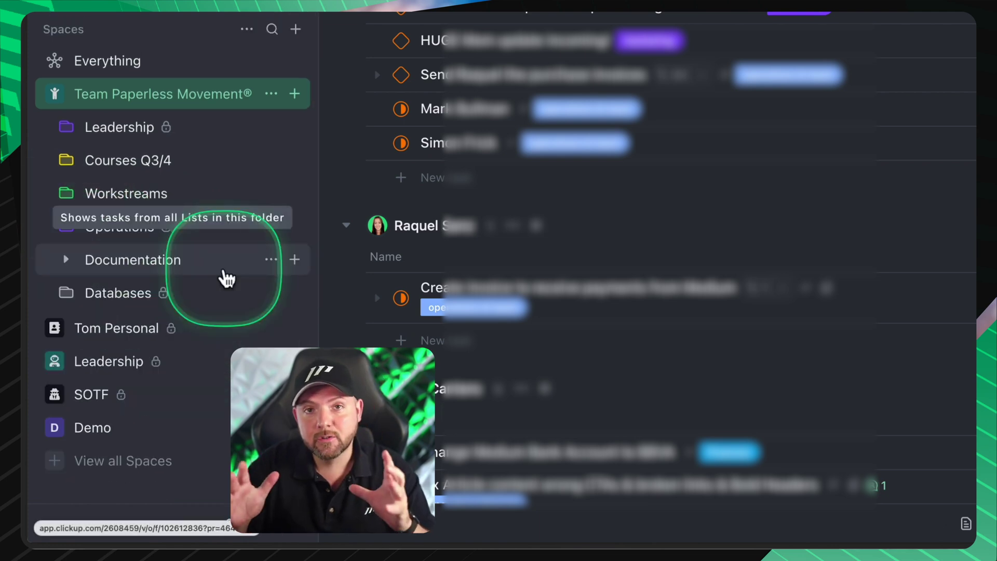